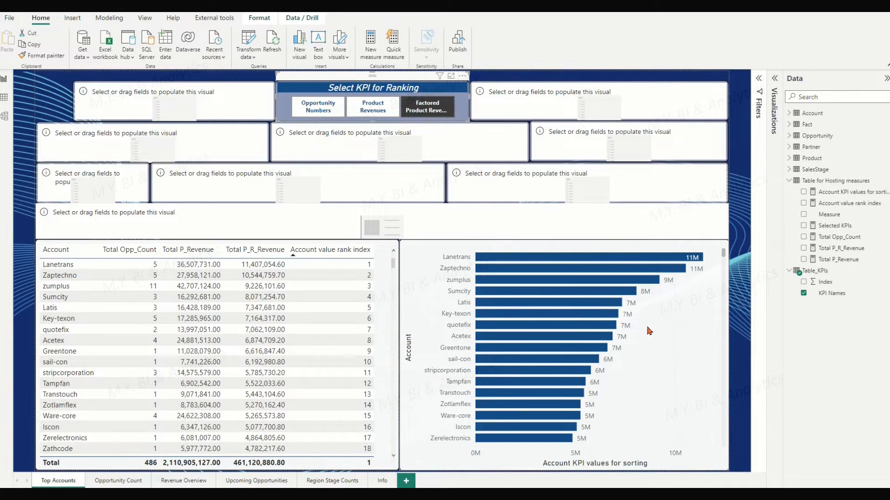
Set the KPI used for ranking the accounts to Product Revenues.
click(368, 108)
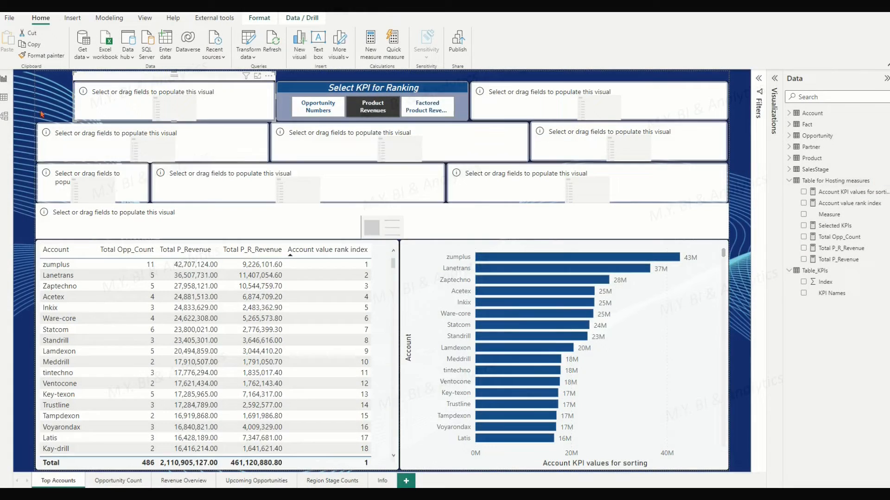
Start a manually entered data table named Table for Top N Selection.
click(4, 100)
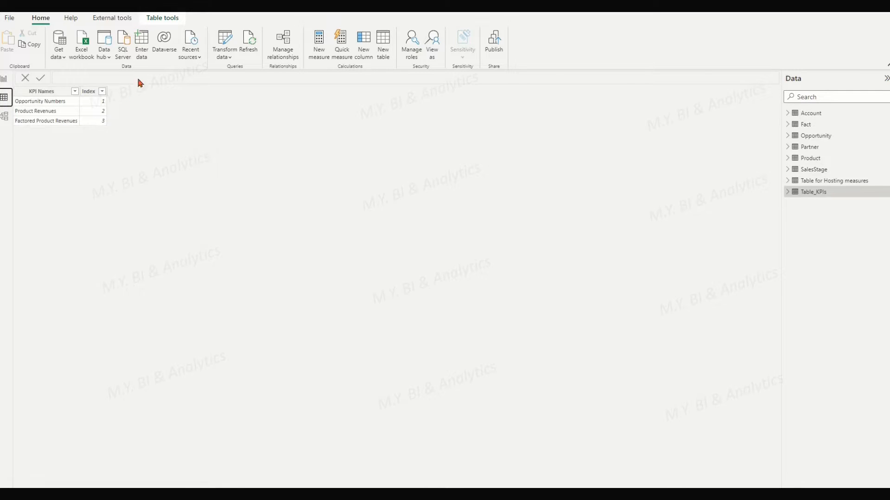
click(143, 43)
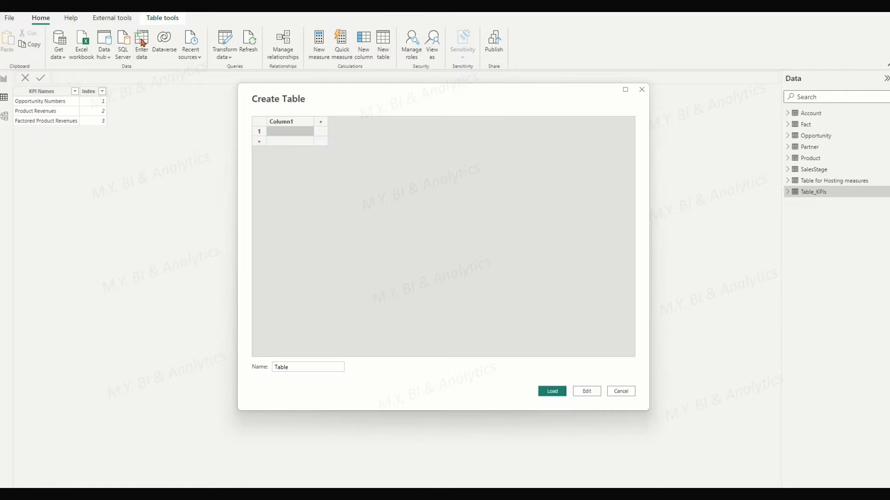
click(317, 367)
text(for Top N Selection)
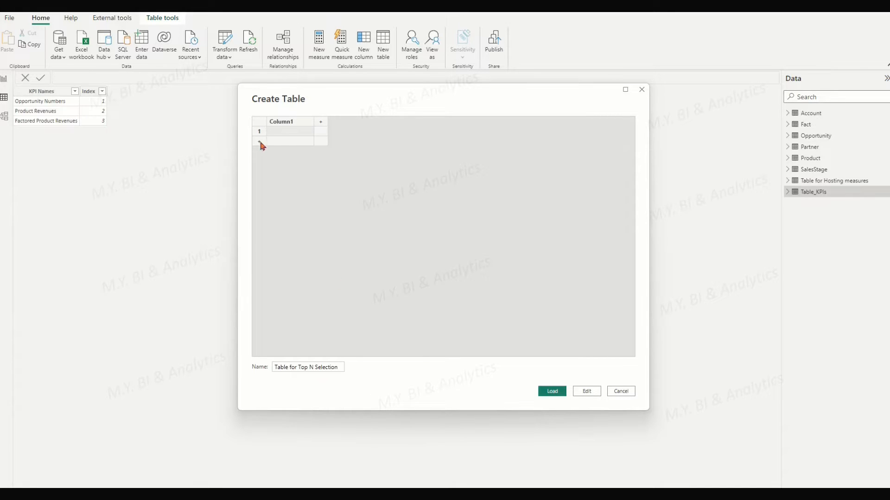
Rename the first column Top N and fill its rows with 5, 10, 20, 30, 50 and 1000.
click(275, 120)
double_click(276, 123)
text(Top N)
click(305, 134)
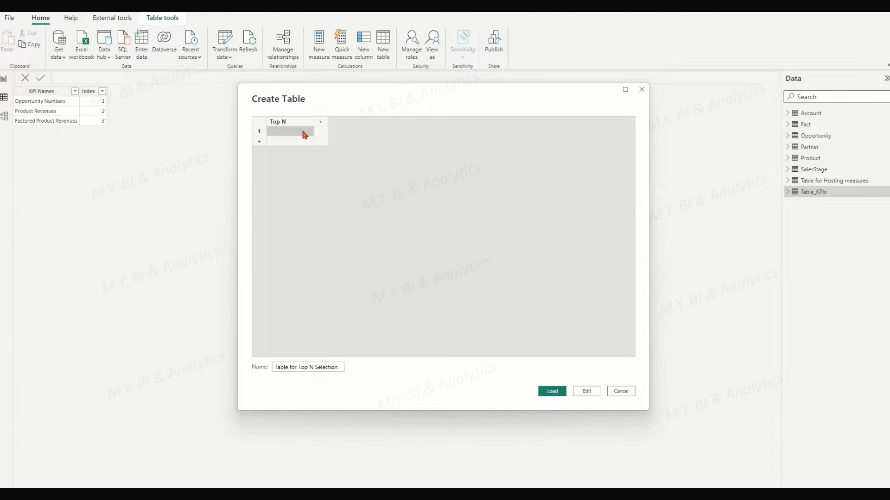
text(5)
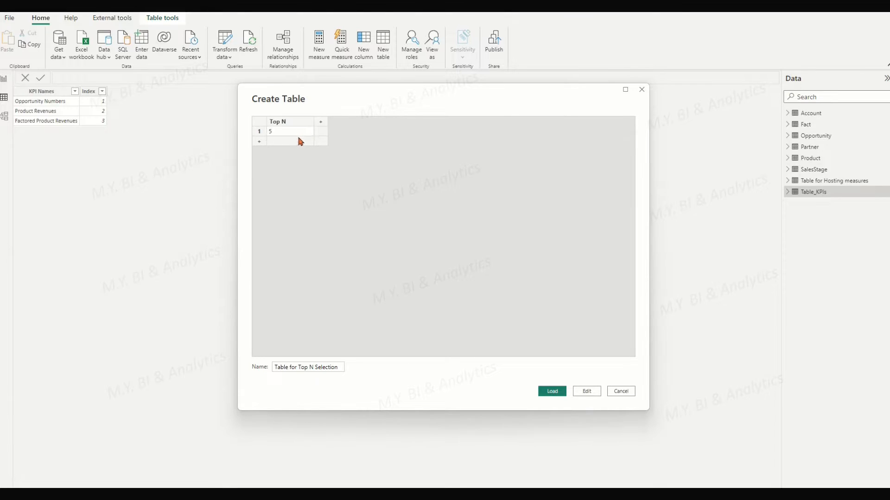
click(301, 141)
text(10)
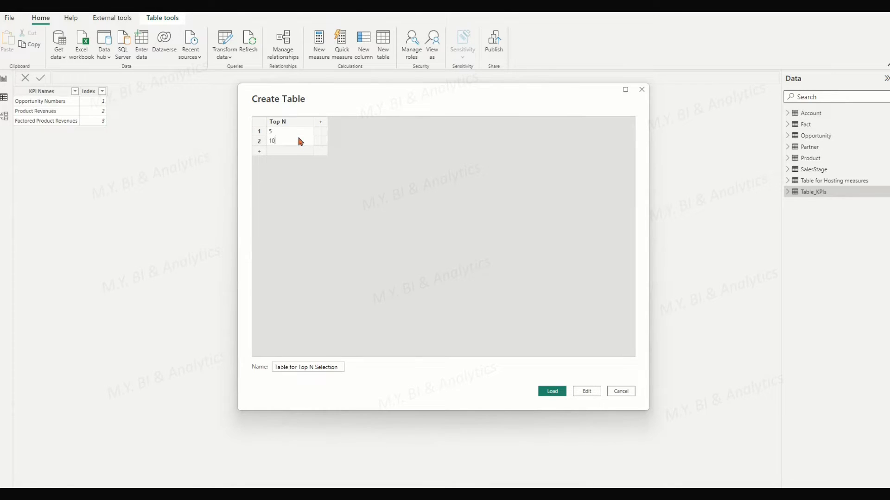
click(290, 152)
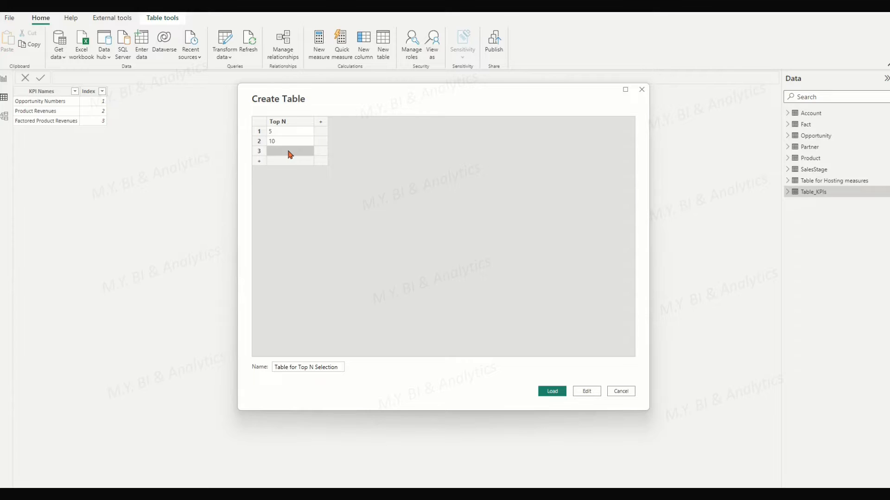
click(283, 161)
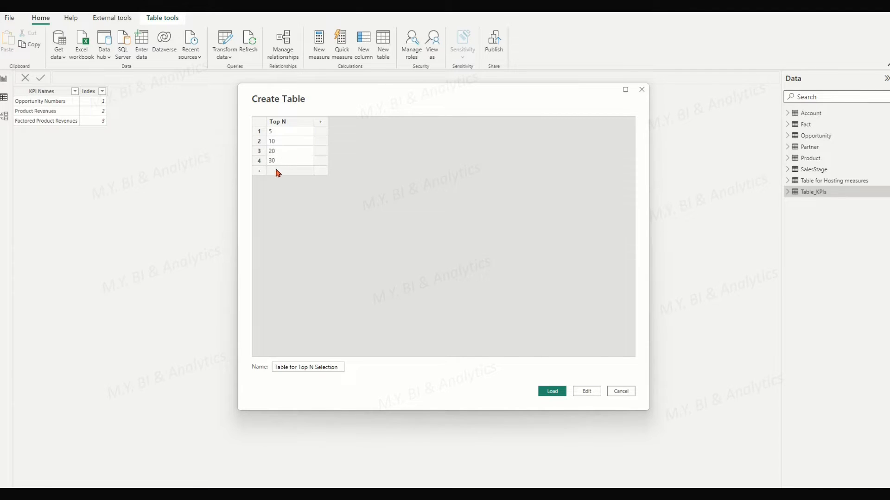
click(280, 171)
text(50)
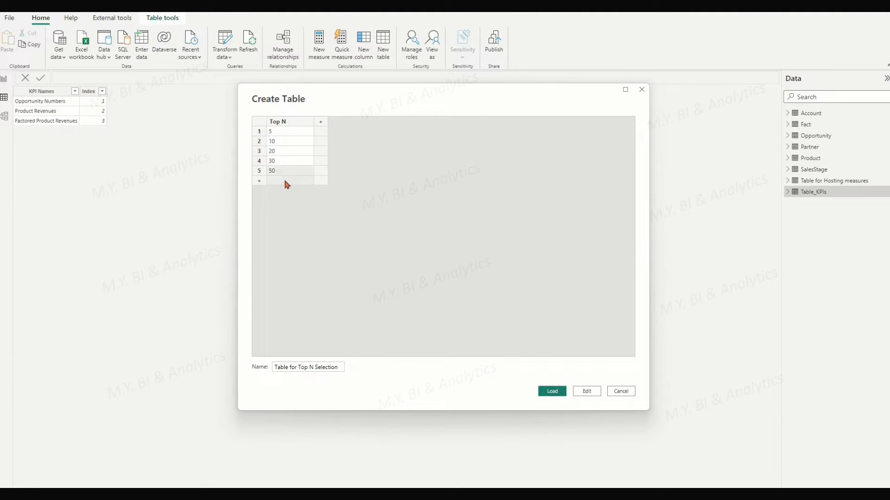
click(285, 181)
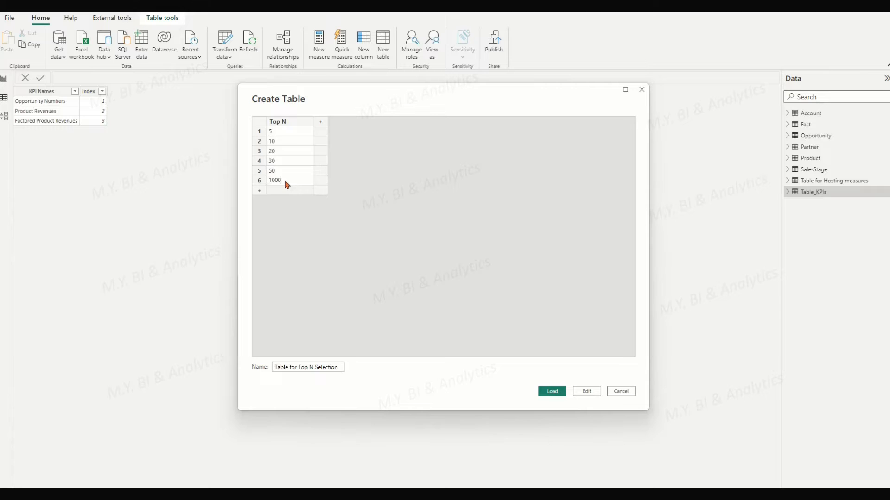
click(318, 230)
Add a second column named Label for Top N to the new table.
click(321, 122)
double_click(337, 123)
text(Label for Top N)
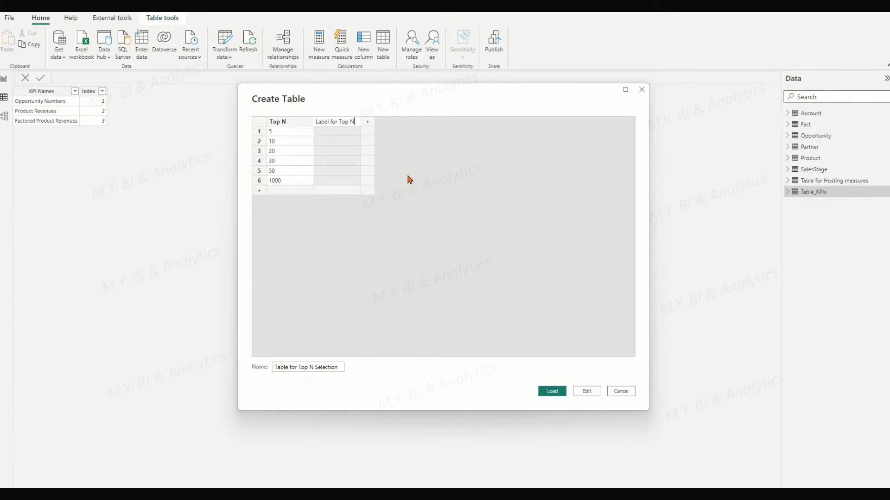
click(418, 207)
Fill the Label for Top N column with 5, 10, 20, 30, 50 and All, and load the table into the model.
click(331, 134)
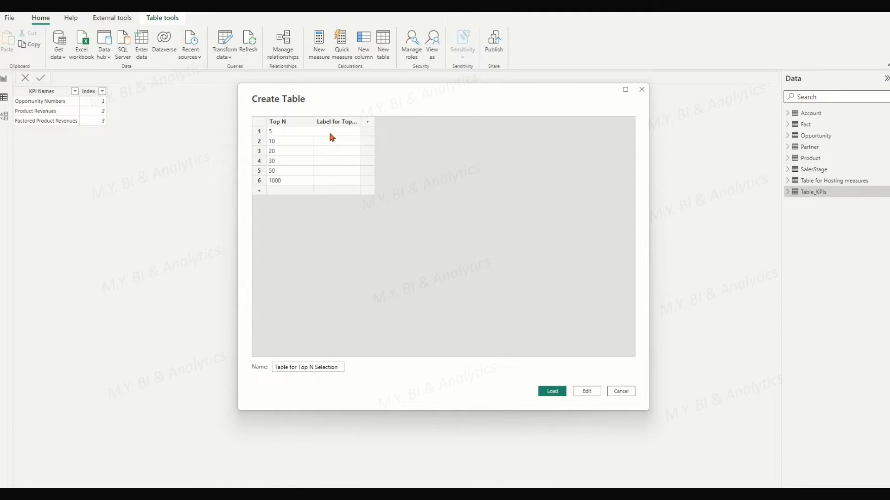
text(5)
key(Return)
text(10)
key(Return)
text(20)
key(Return)
text(30)
key(Return)
text(50)
key(Return)
text(All)
click(552, 391)
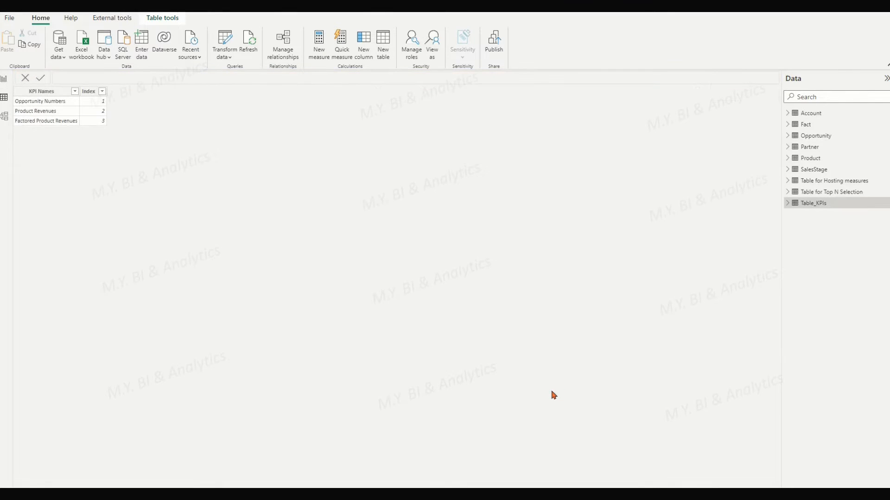
Sort the Label for Top N column of Table for Top N Selection by the Top N column.
click(832, 192)
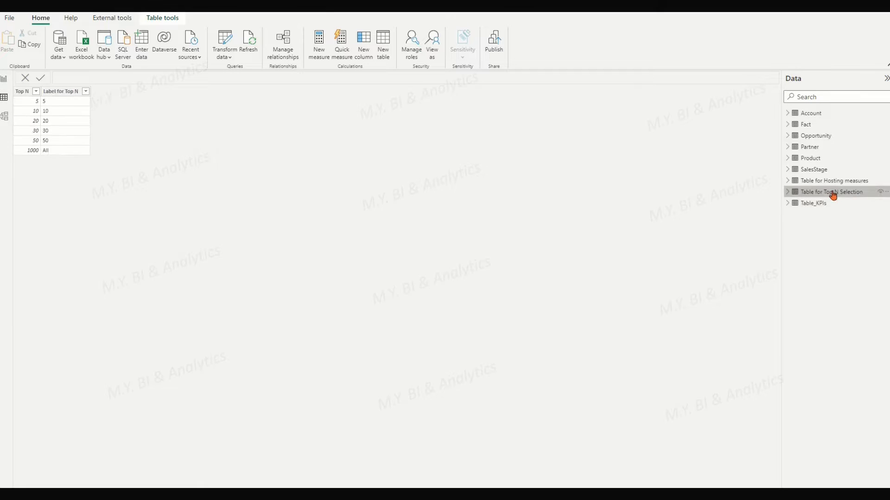
click(60, 92)
click(351, 56)
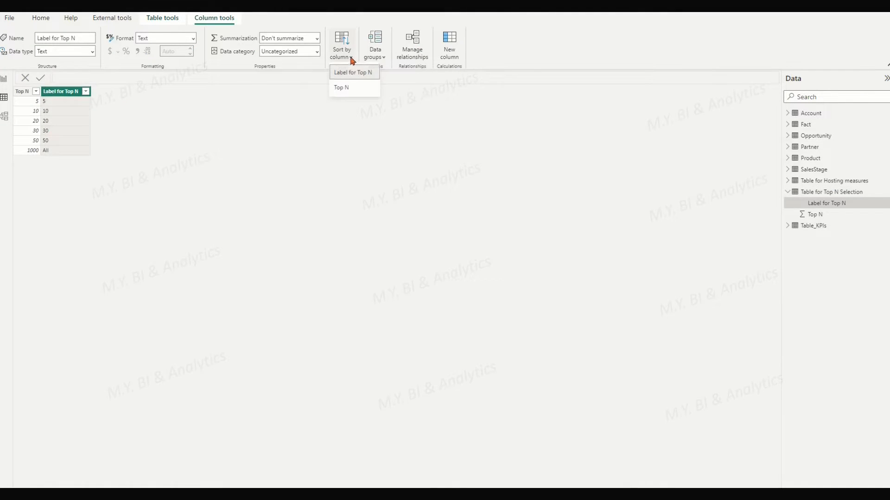
click(344, 88)
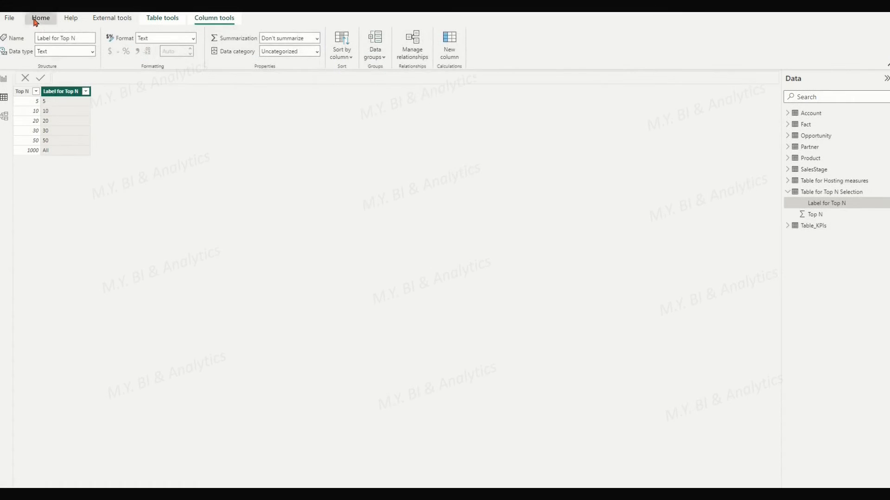
Create a measure named Account ranking index for top N number in Table for Hosting measures.
click(36, 22)
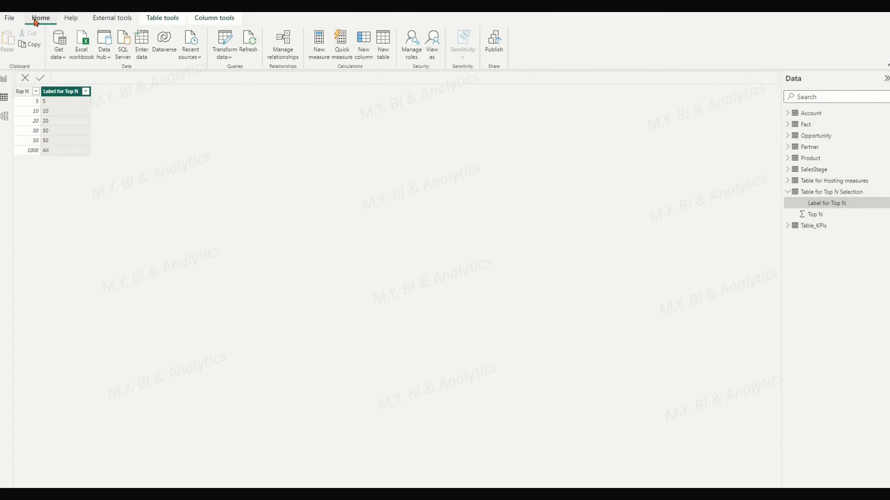
click(824, 192)
click(825, 182)
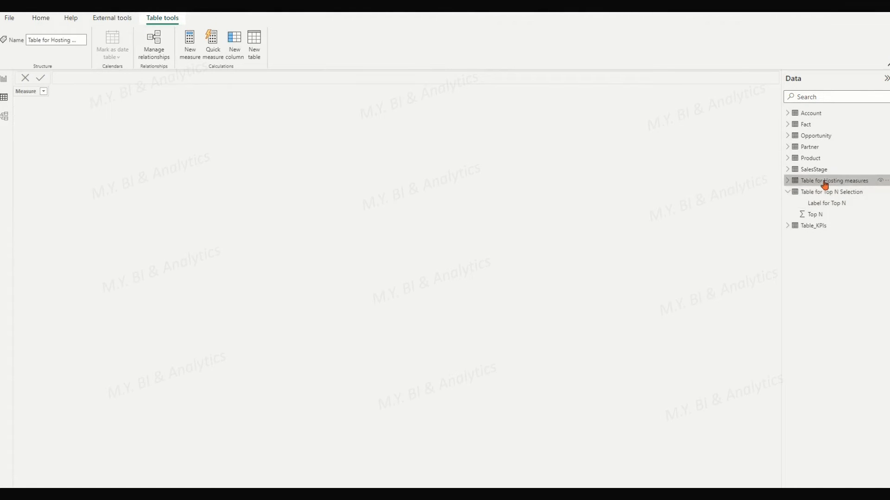
click(191, 41)
text(Account ra)
text(nking index for top N number =)
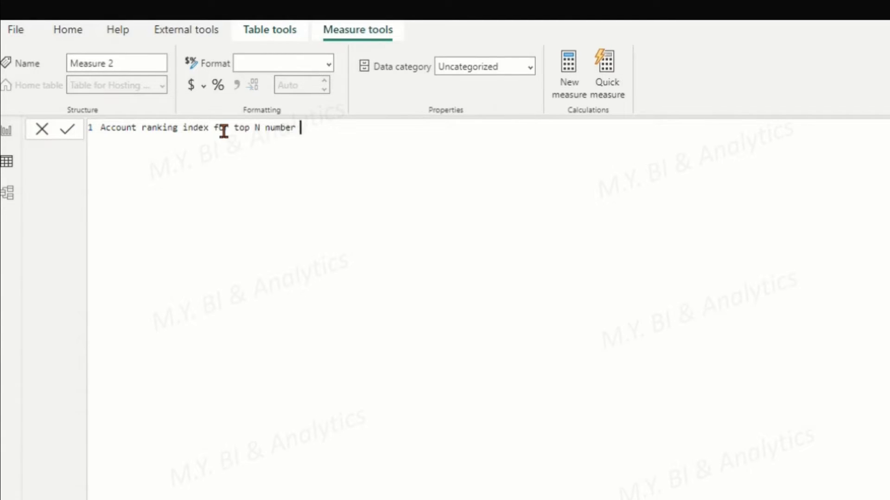
Declare the variable Select_Top_N_number as SELECTEDVALUE('Table for Top N Selection'[Top N]) in the measure formula.
key(Return)
key(Tab)
key(Tab)
text(Var )
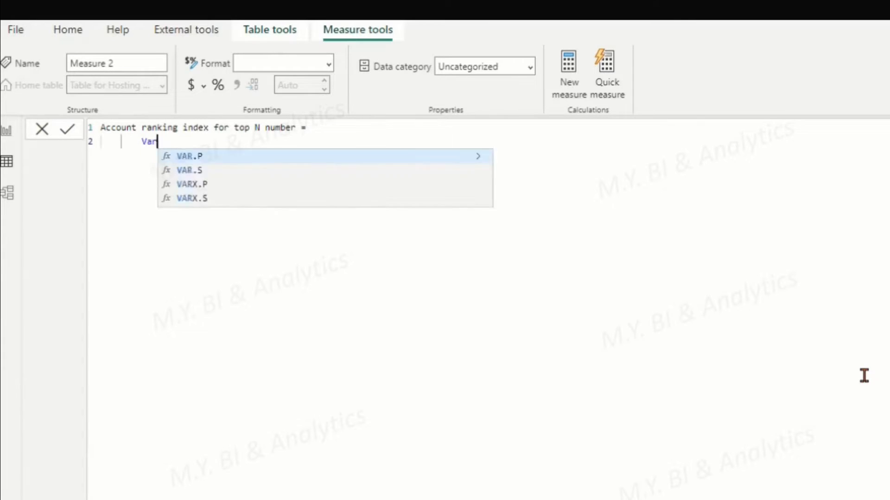
text(Select)
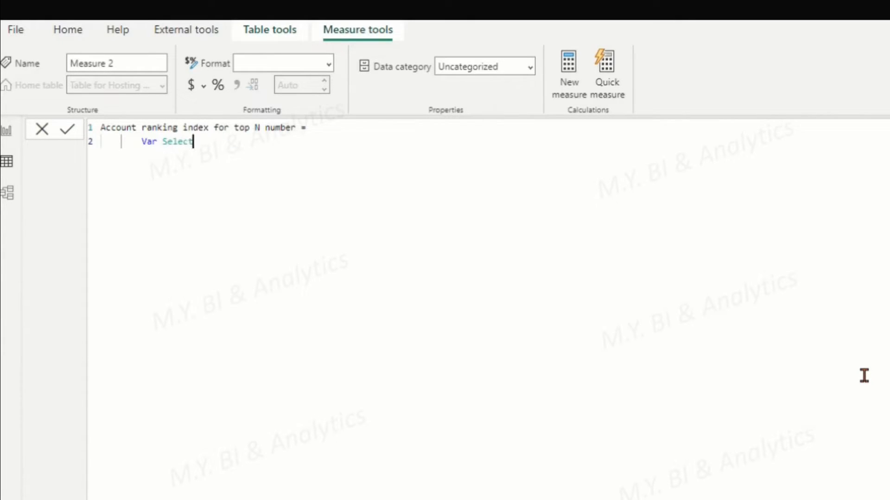
text(_Top_N_number)
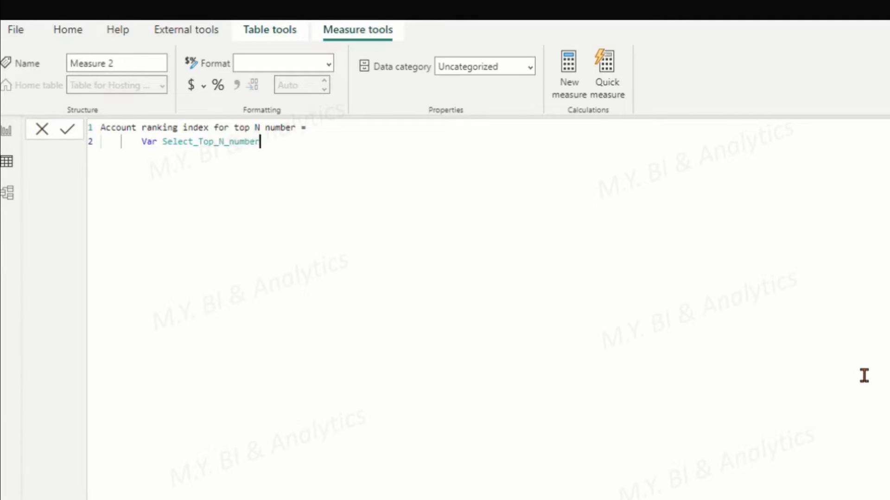
text( = selectedval)
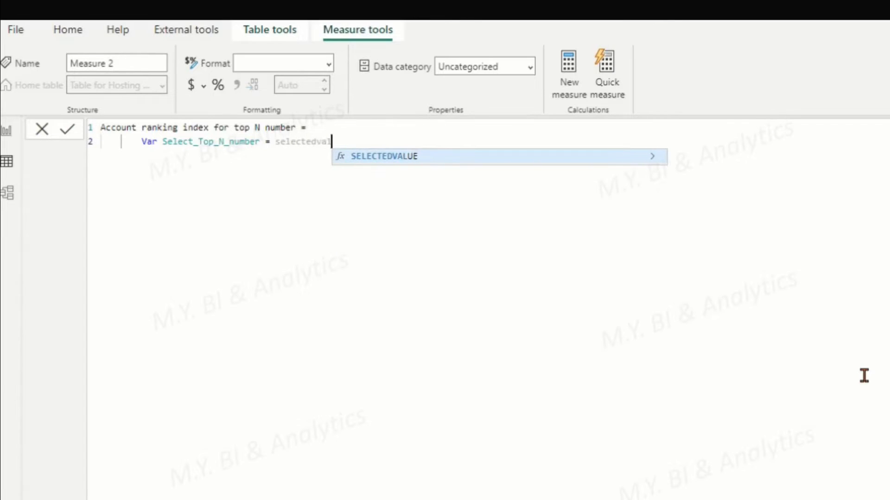
key(Tab)
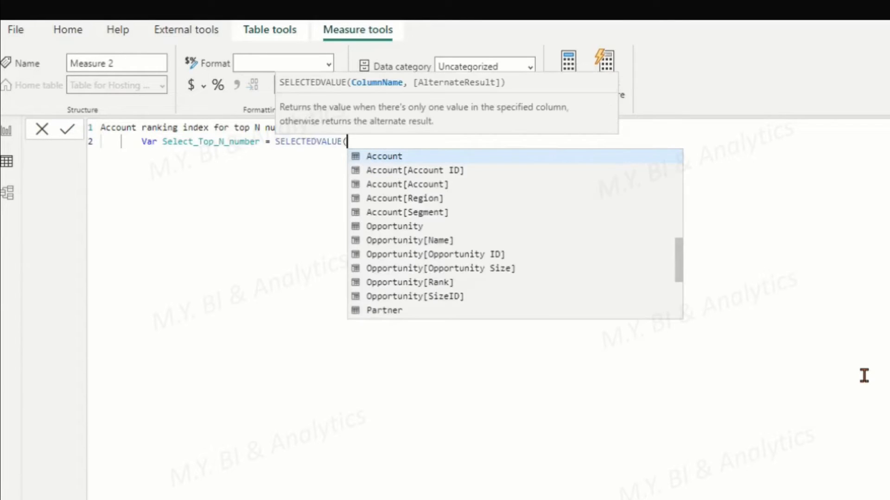
text('T)
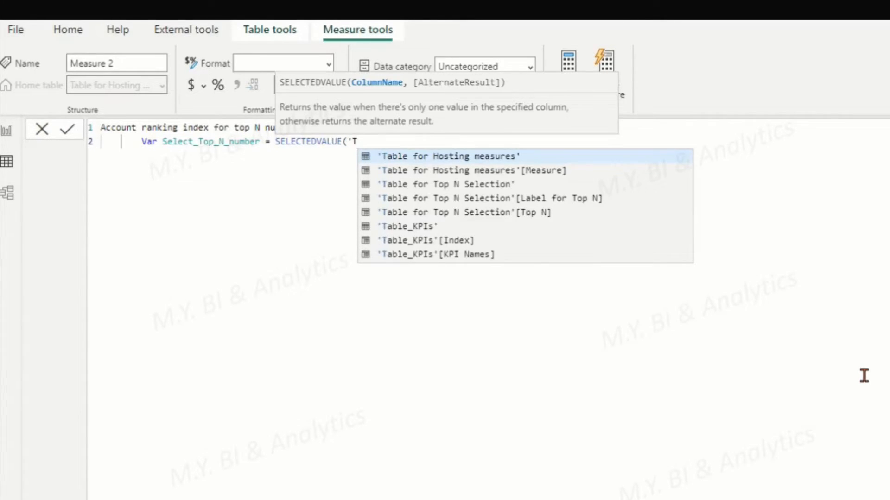
click(532, 213)
text())
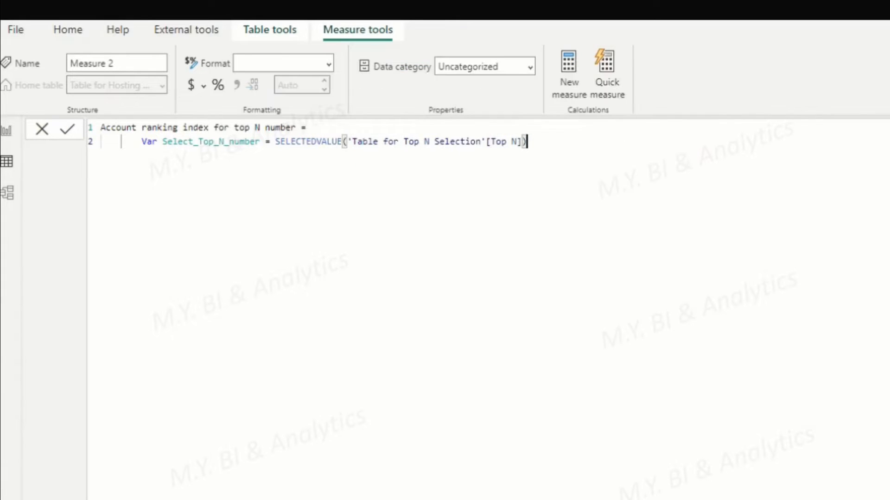
Add a Return section with an IF that tests whether [Account value rank index] <= Select_Top_N_number.
key(Return)
text(Return)
key(Return)
key(Tab)
text(IF()
key(Return)
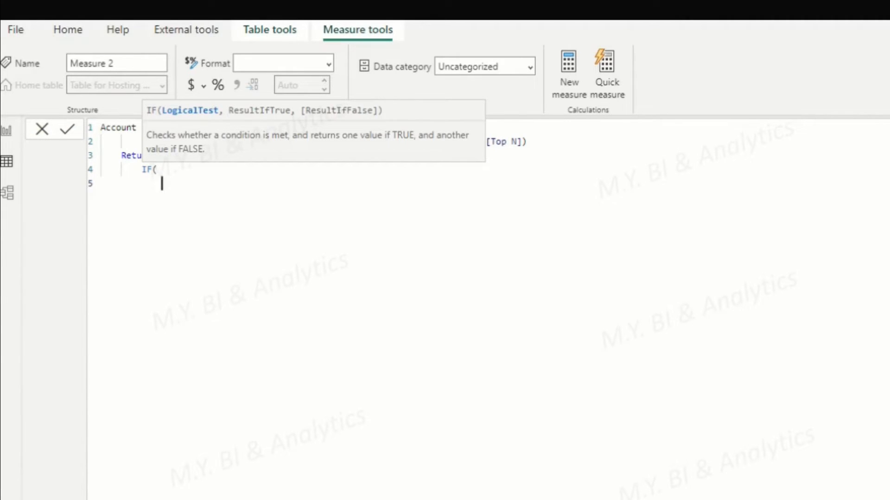
text([Account)
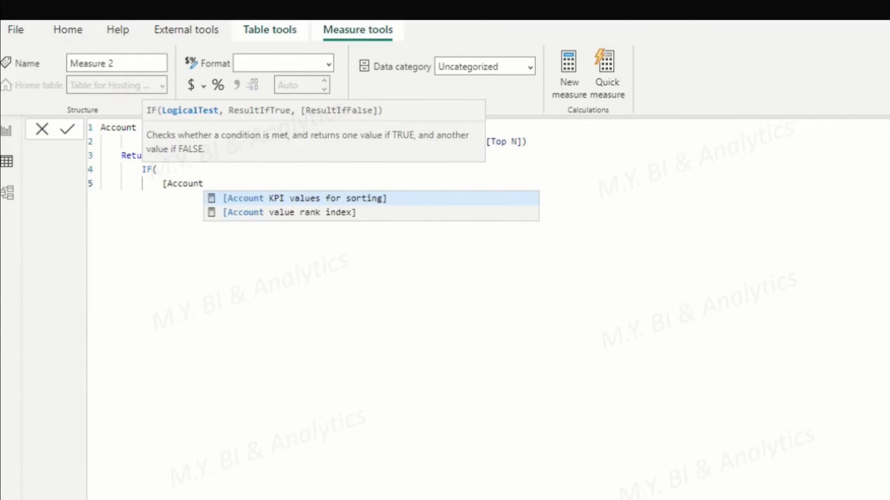
click(345, 212)
text(<=)
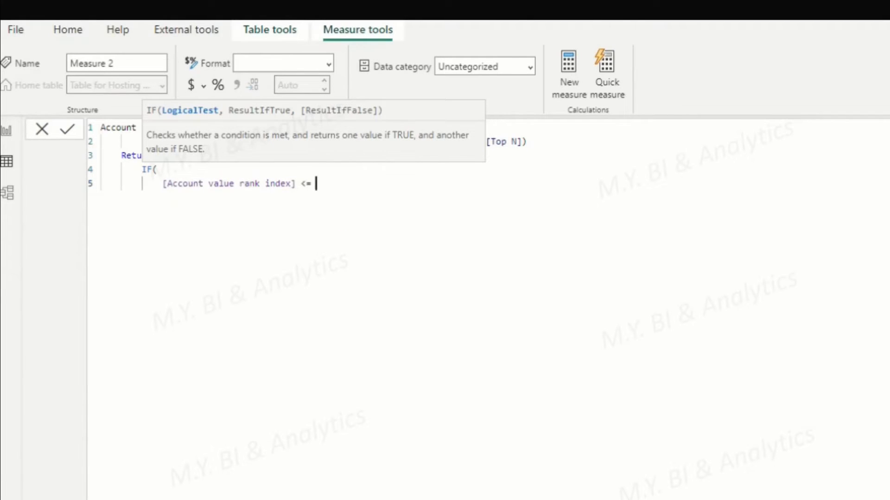
text( Select)
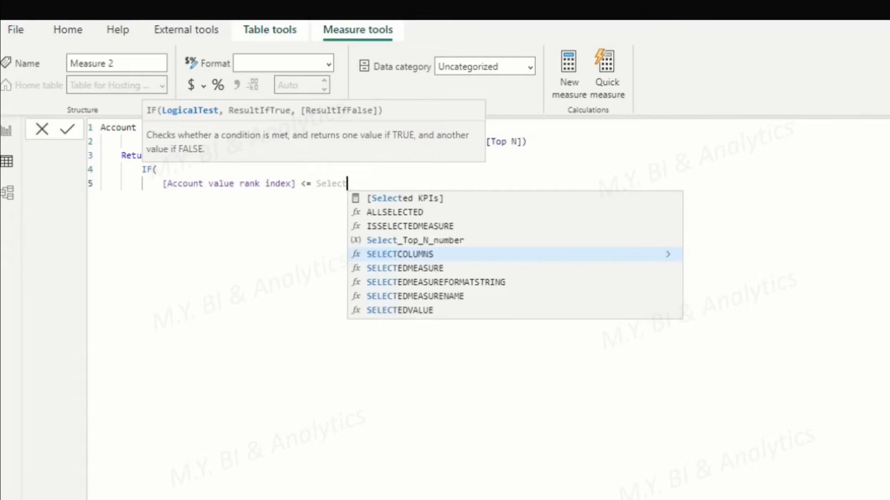
click(452, 241)
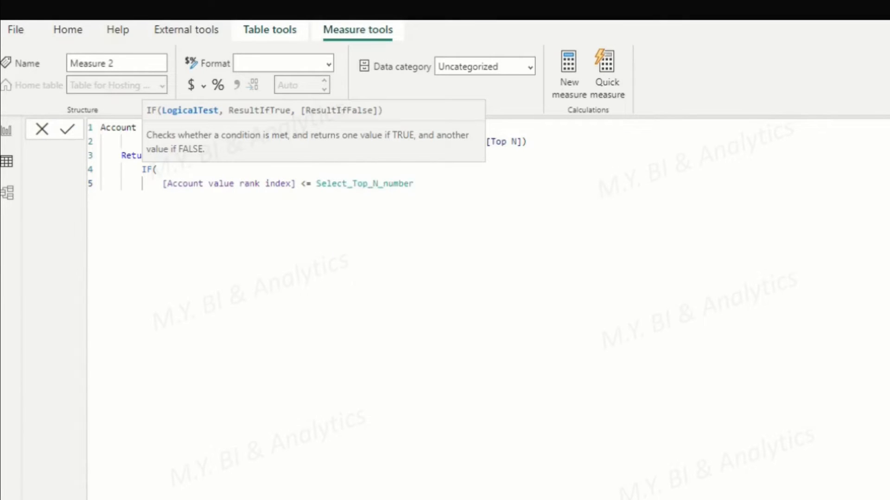
Add VALUE(1) on a new line as the IF function's result when the condition is true.
text(,)
key(shift+Return)
text(V)
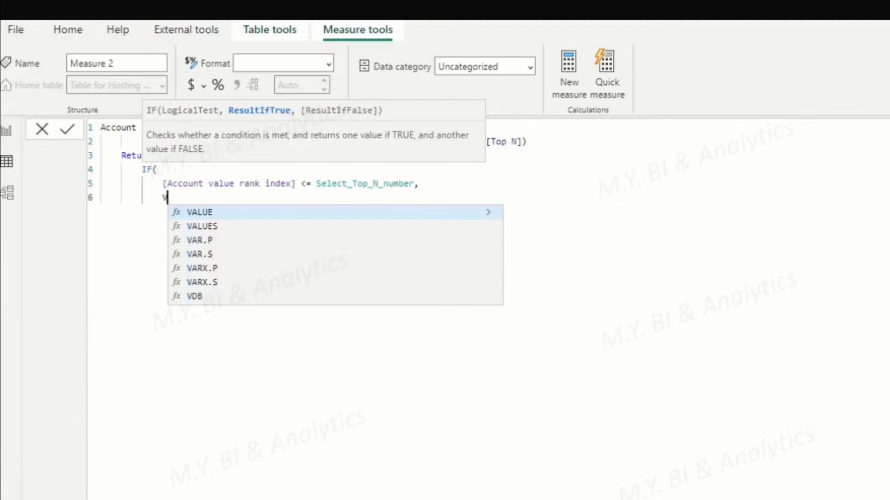
text(al)
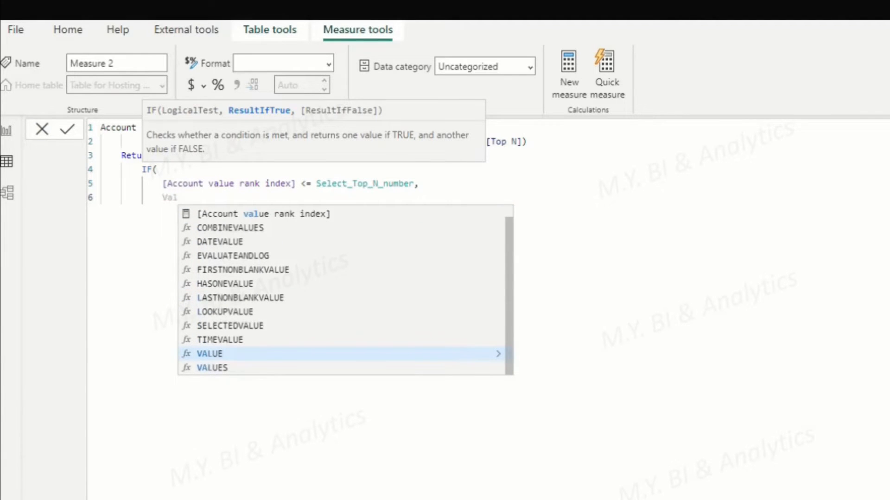
key(Tab)
text(1))
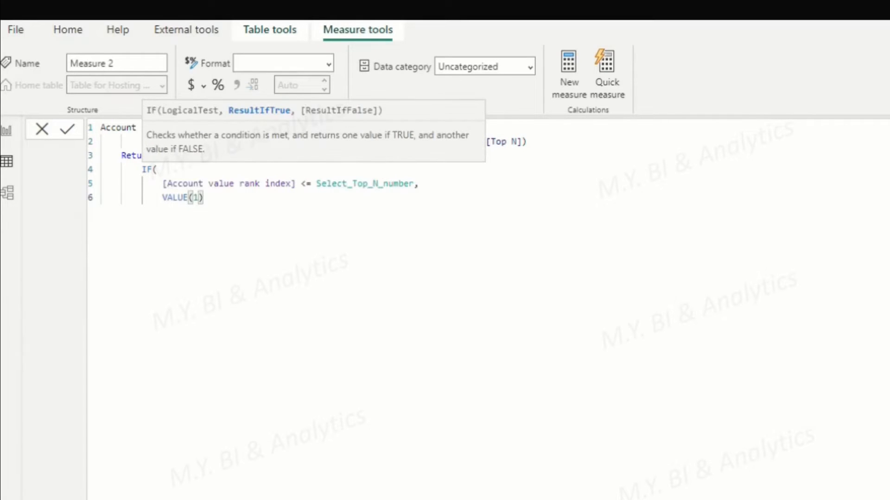
Add VALUE(0) as the IF function's result when the condition is false, close the function and commit the measure.
text(,)
key(Return)
text(Val)
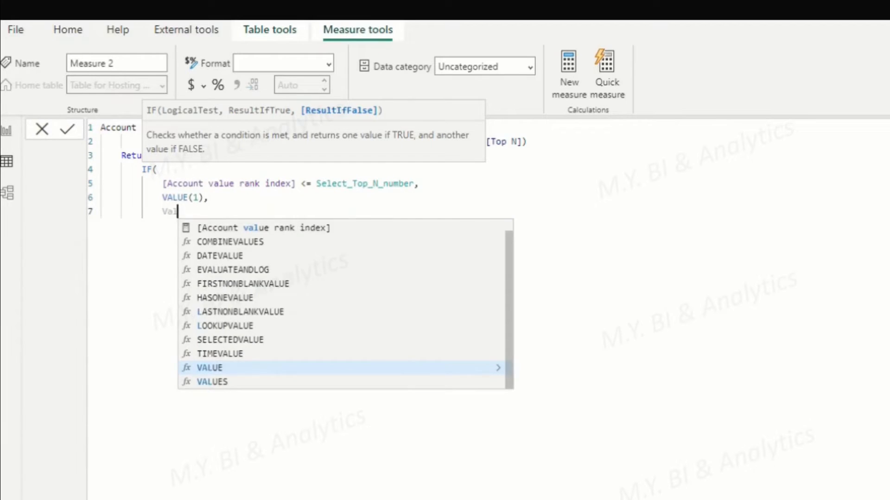
key(Tab)
text(0))
key(Return)
text())
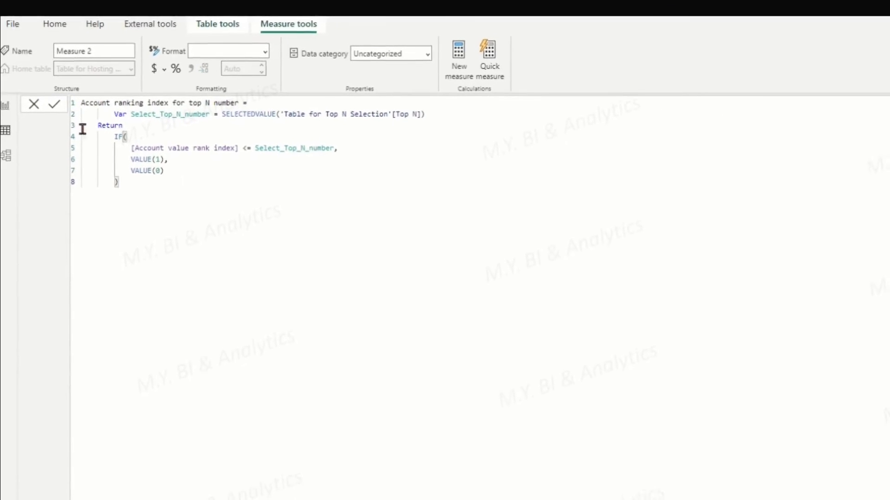
click(53, 103)
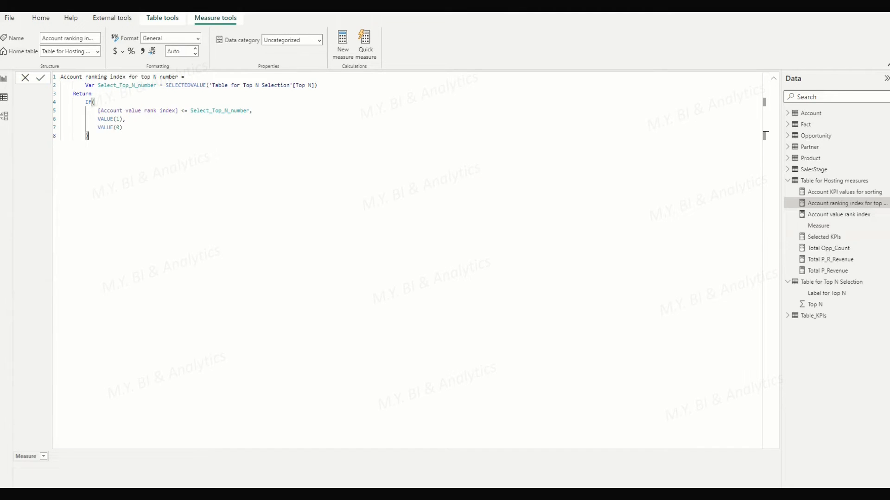
Check the Table for Top N Selection data, and fill the empty slicer beside Select KPI for Ranking with the Label for Top N field.
click(829, 203)
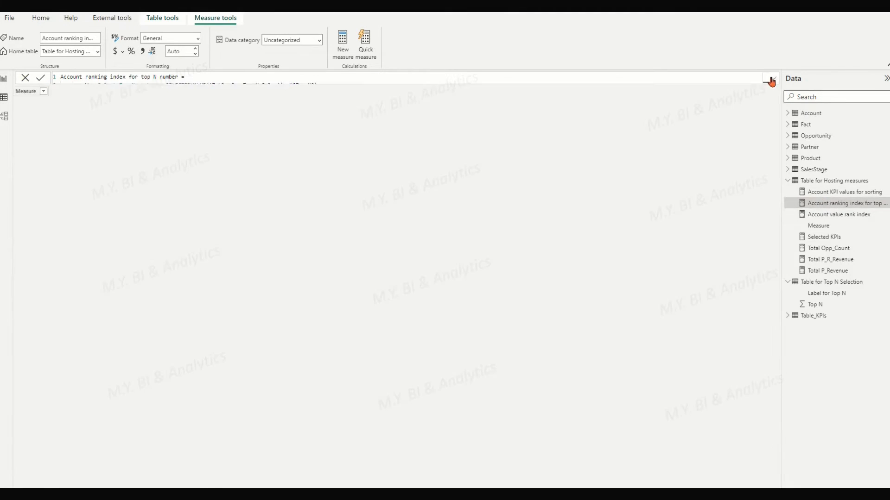
click(828, 283)
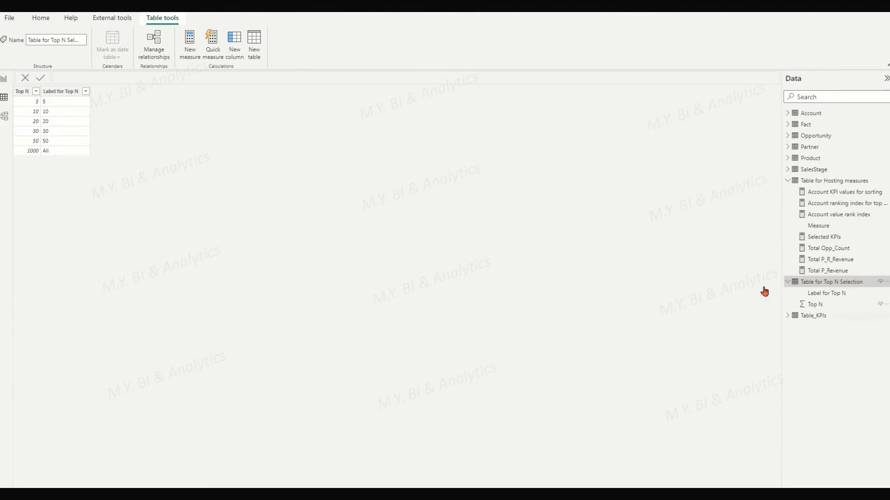
click(5, 82)
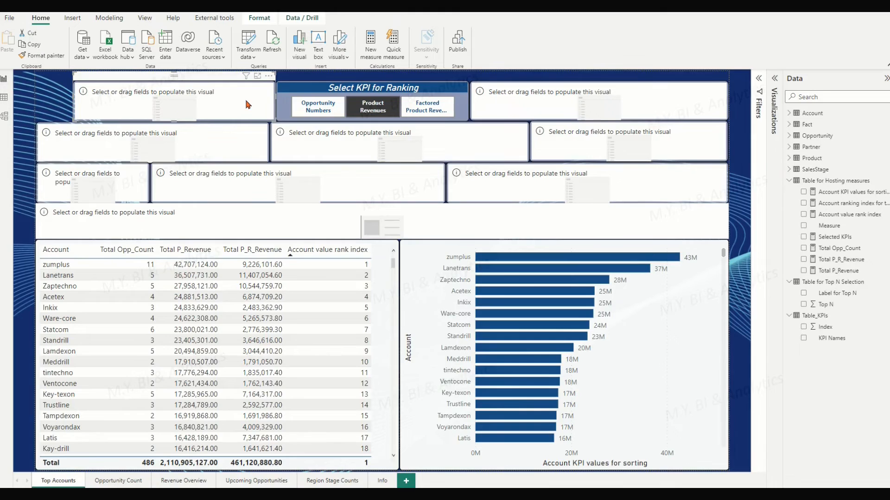
click(774, 82)
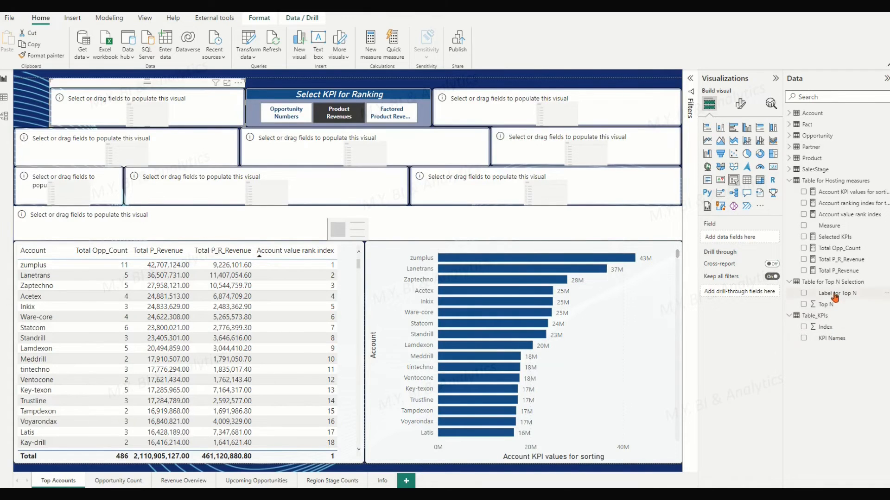
drag(833, 296, 746, 239)
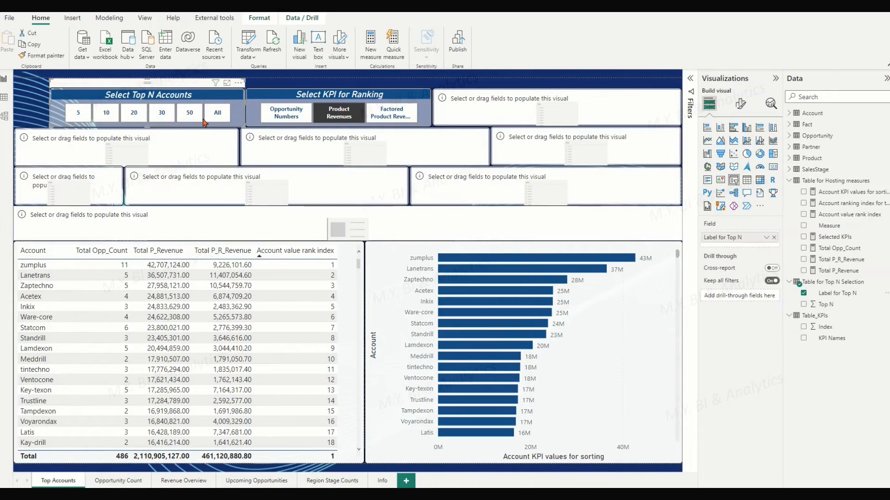
Add the Account ranking index for top N number measure to the account table's visual-level filters.
click(348, 260)
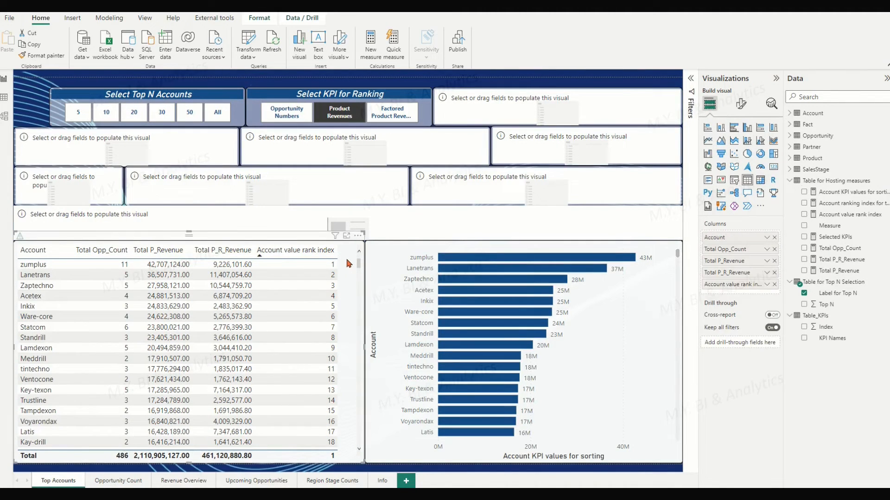
click(691, 82)
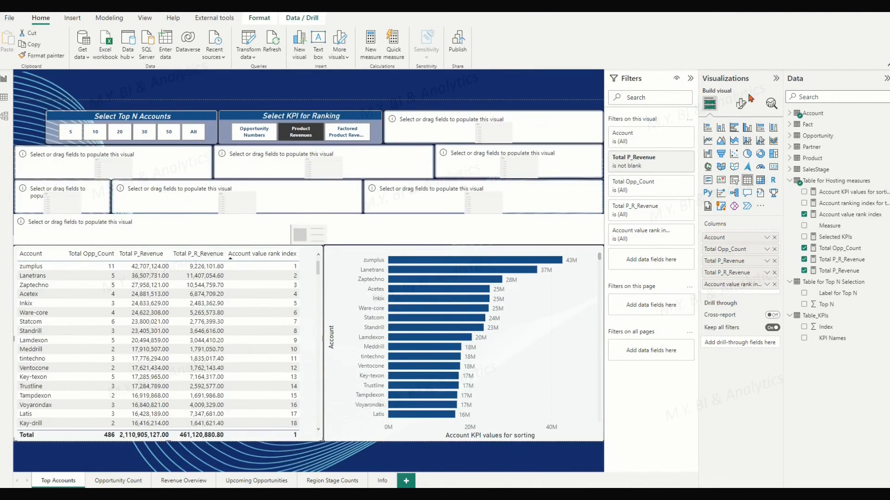
drag(783, 84, 747, 85)
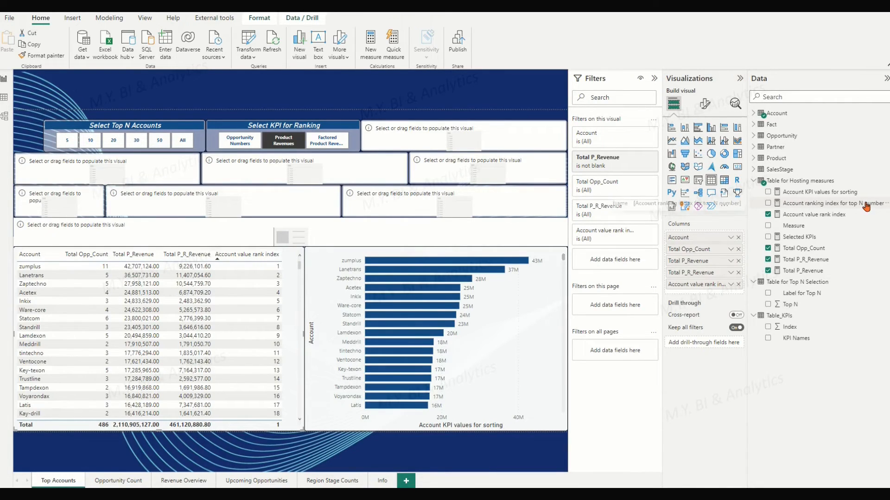
drag(866, 207, 645, 257)
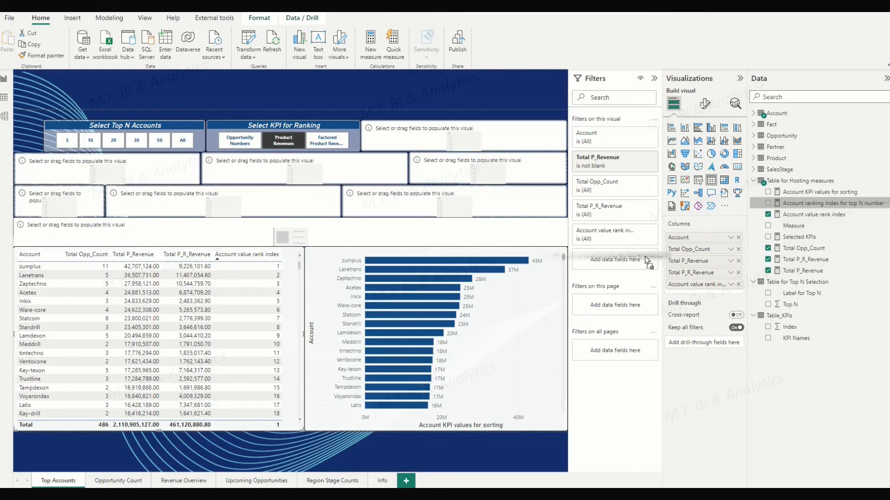
drag(648, 263, 647, 261)
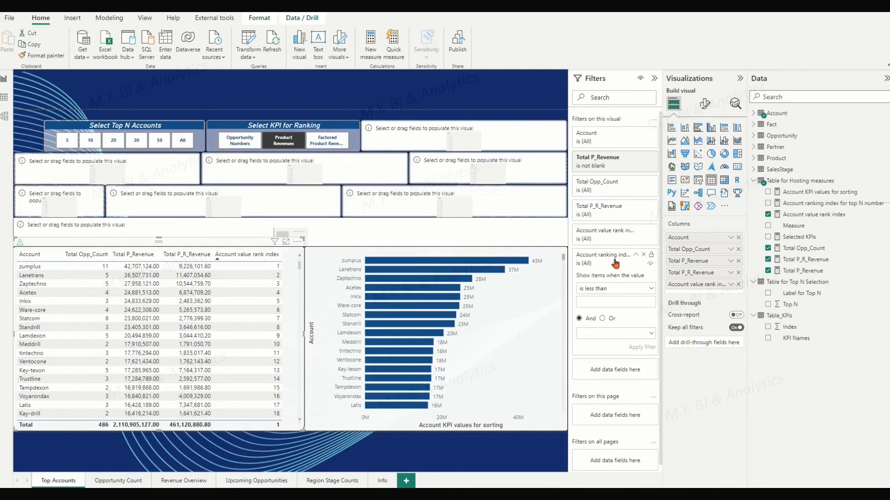
Apply the condition "is 1" to the account table's ranking index filter and select 5 in the Select Top N Accounts slicer.
click(652, 291)
click(585, 352)
click(606, 303)
click(643, 349)
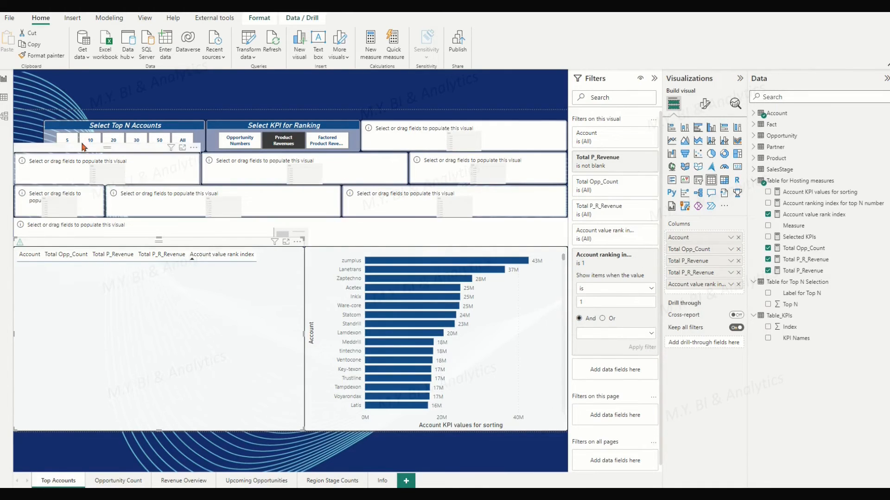
click(68, 141)
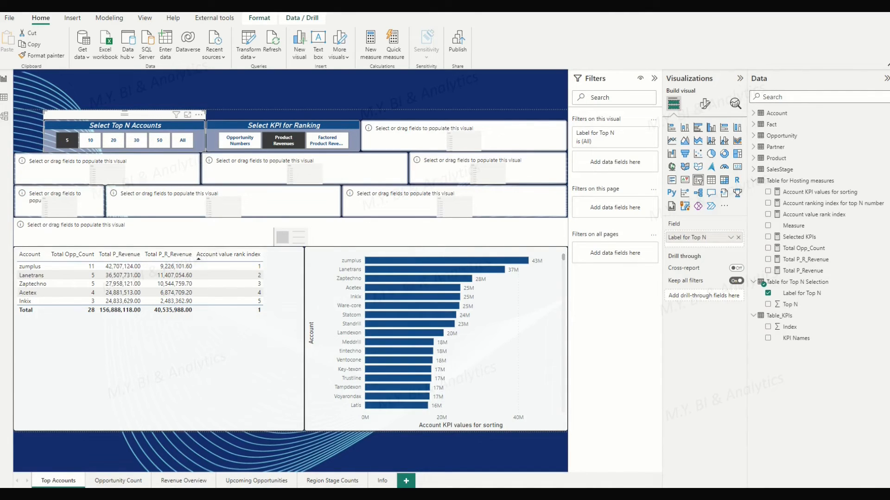
Filter the bar chart to items where Account ranking index for top N number is 1.
click(551, 281)
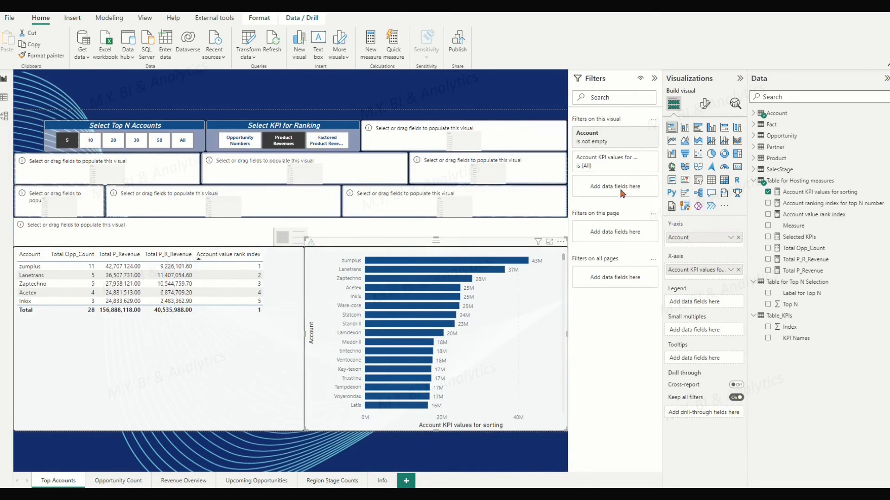
drag(816, 203, 622, 192)
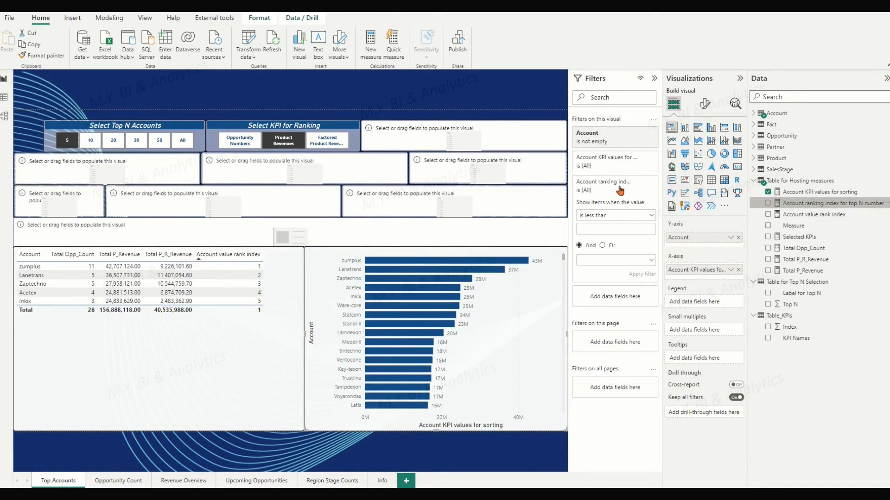
click(651, 216)
click(583, 277)
click(591, 229)
text(1)
click(647, 274)
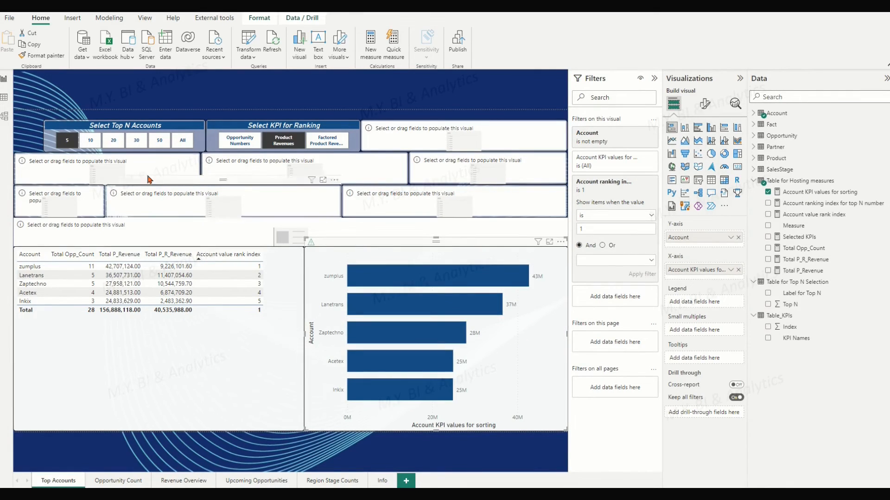
Test the Select Top N Accounts slicer with 10 and 20, and return it to 10.
click(88, 141)
click(113, 140)
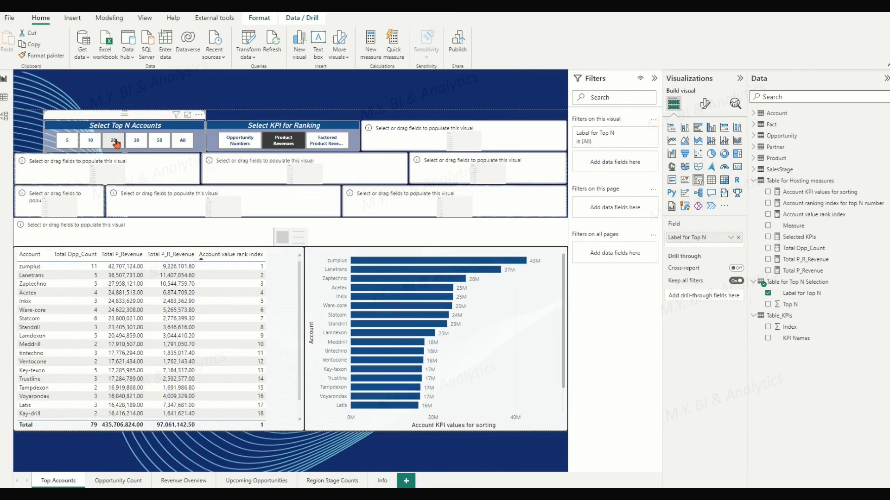
scroll(264, 329, down, 1)
scroll(263, 328, up, 1)
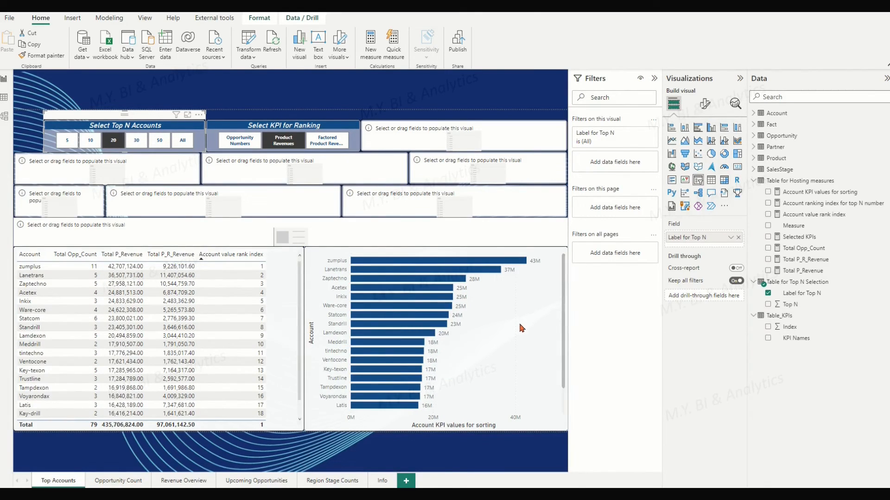
click(90, 140)
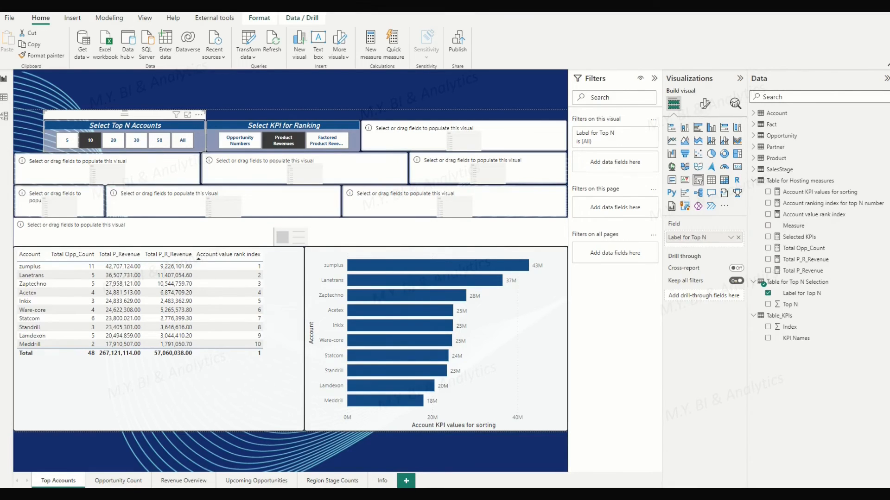
Collapse the Filters and Visualizations panes and check the visuals with each Top N option from 5 through All.
click(654, 78)
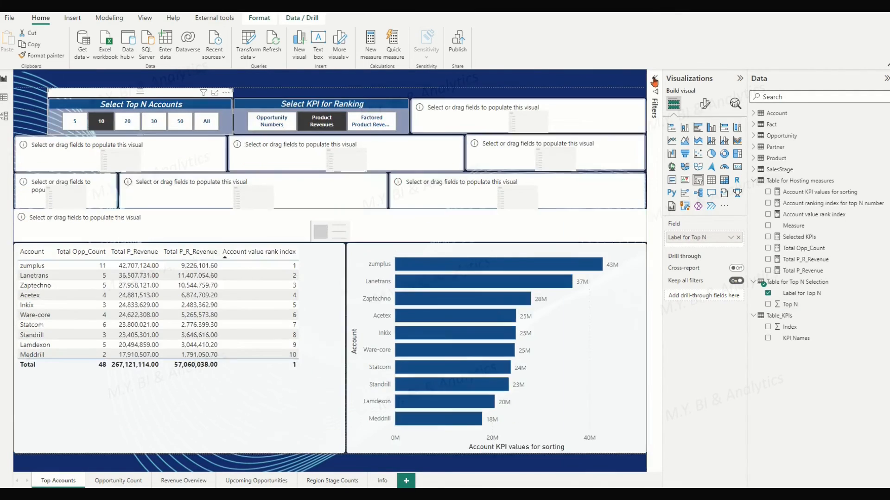
click(740, 78)
click(80, 108)
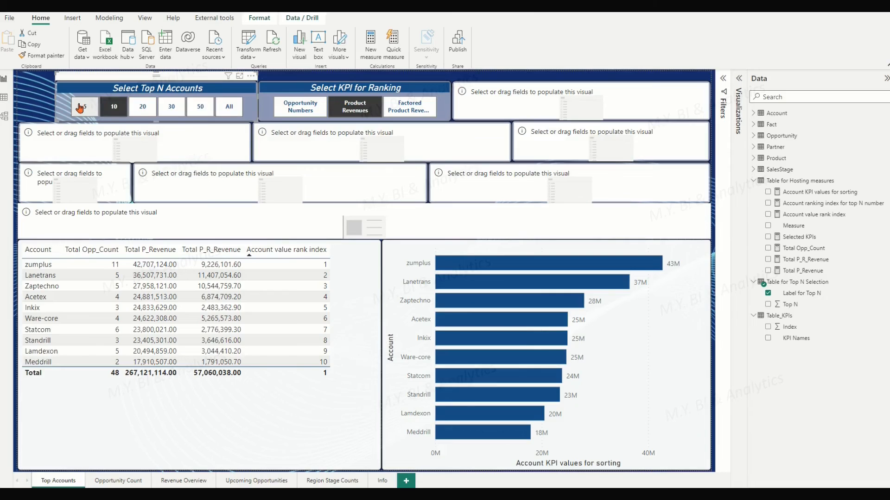
click(114, 107)
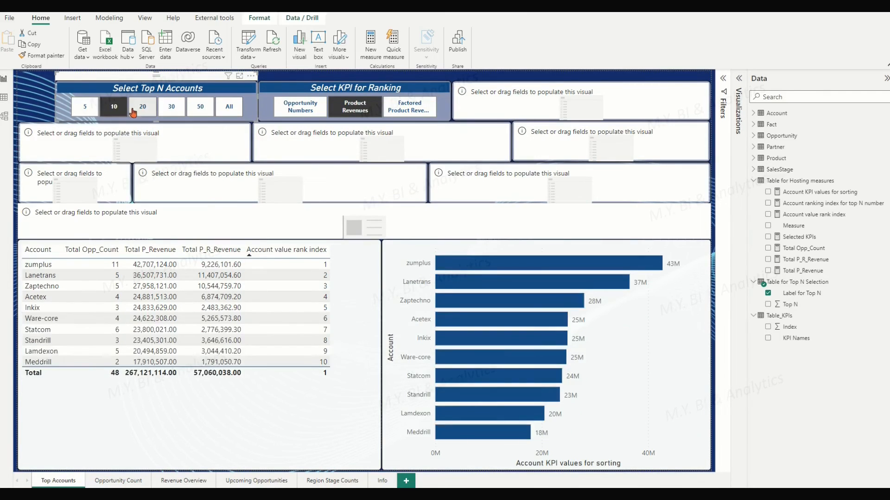
click(142, 109)
click(171, 108)
click(201, 108)
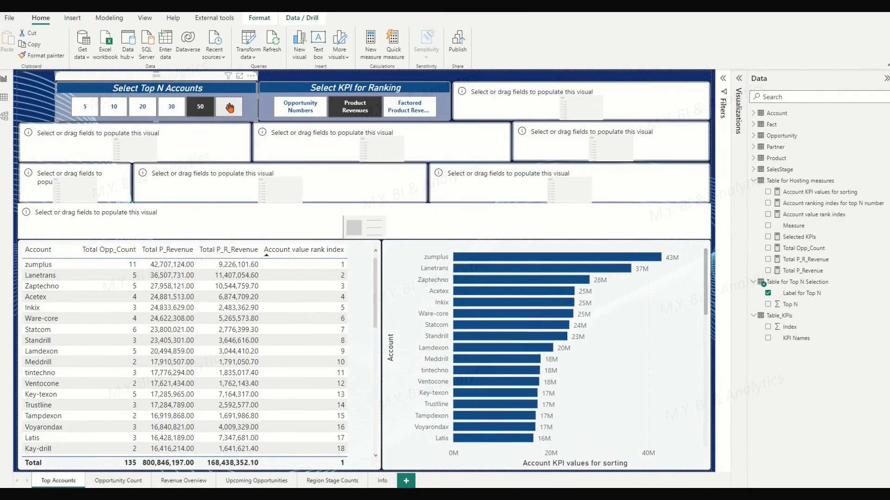
click(229, 108)
Test different ranking KPIs with Top N set to All and 5, ending on the top 10 accounts by Product Revenues.
click(300, 107)
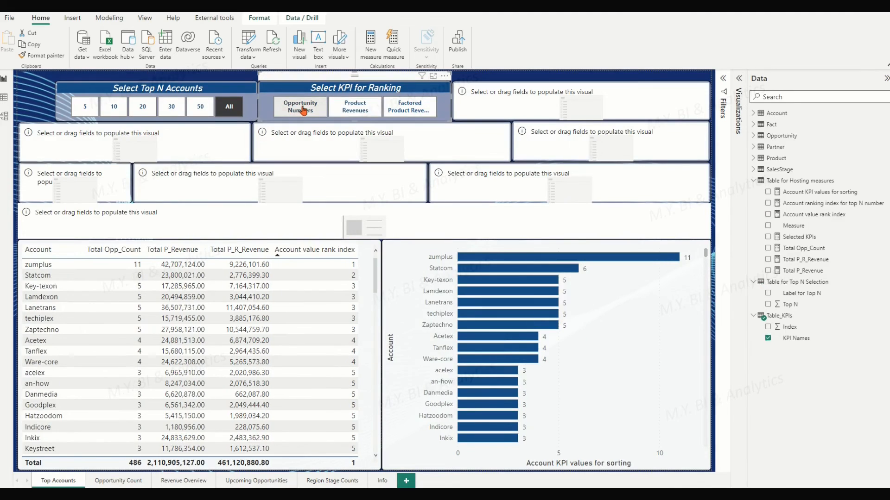
click(85, 108)
click(408, 107)
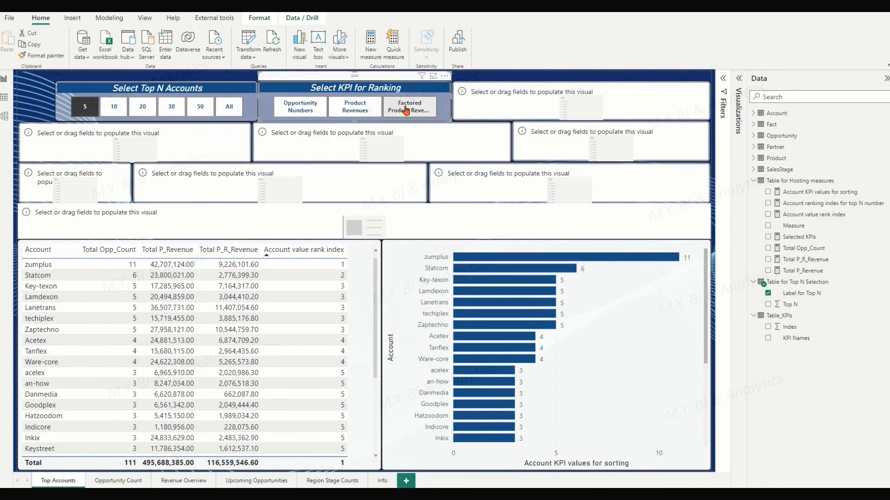
click(355, 107)
click(301, 107)
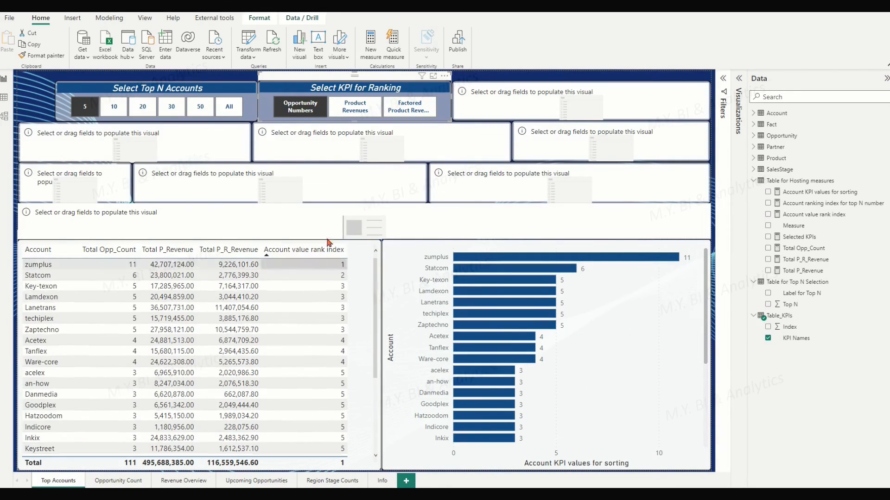
click(121, 110)
click(355, 107)
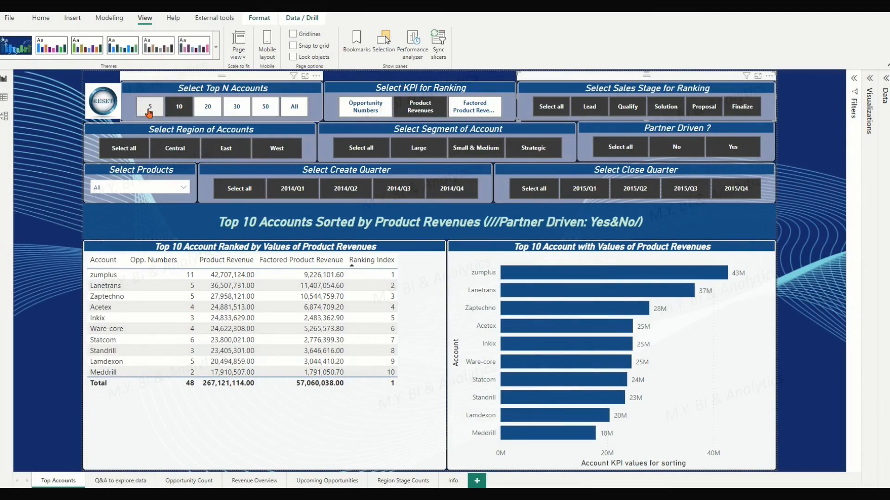
In the finished report, rank the top 10 accounts by Factored Product Revenues for the Lead and Qualify sales stages.
click(149, 110)
click(180, 110)
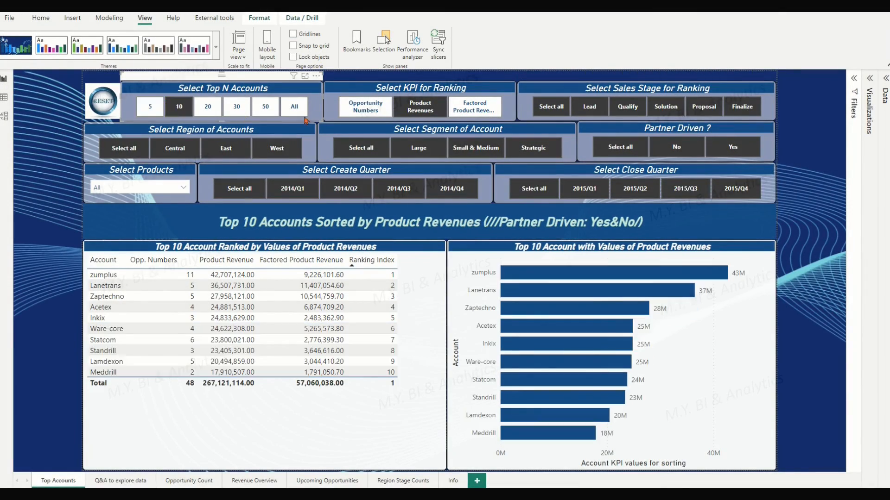
click(475, 107)
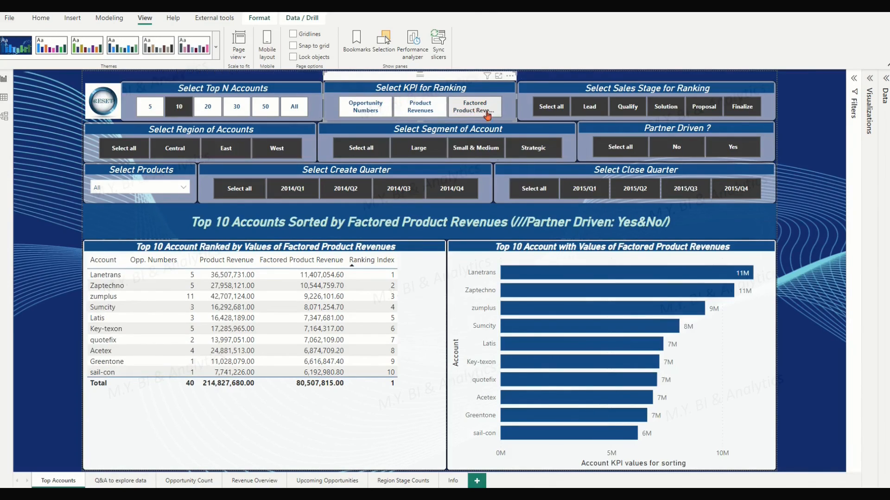
click(590, 107)
ctrl+click(627, 107)
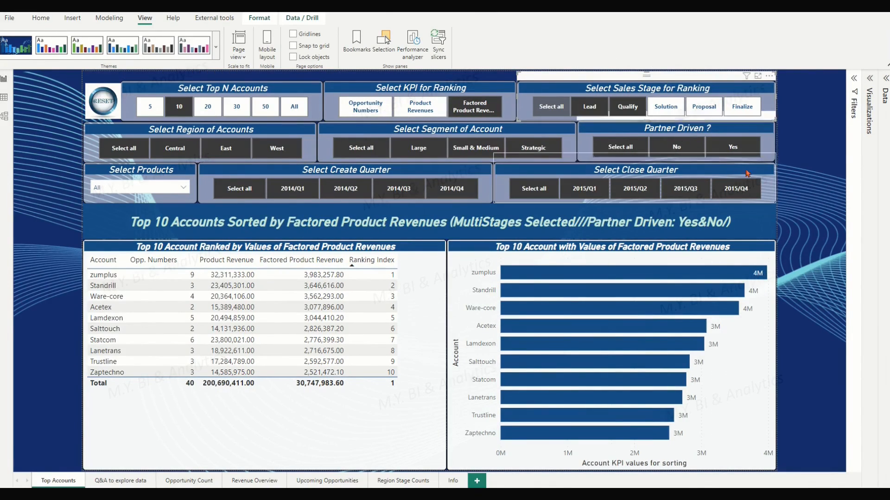
Narrow the ranking to the Central region, Large segment and Partner Driven Yes, and reset all slicers.
click(124, 150)
click(172, 149)
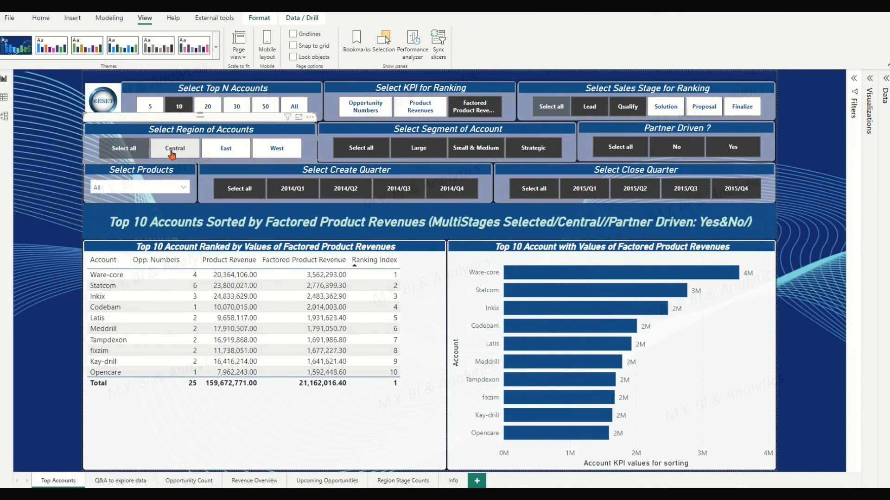
click(355, 148)
click(411, 149)
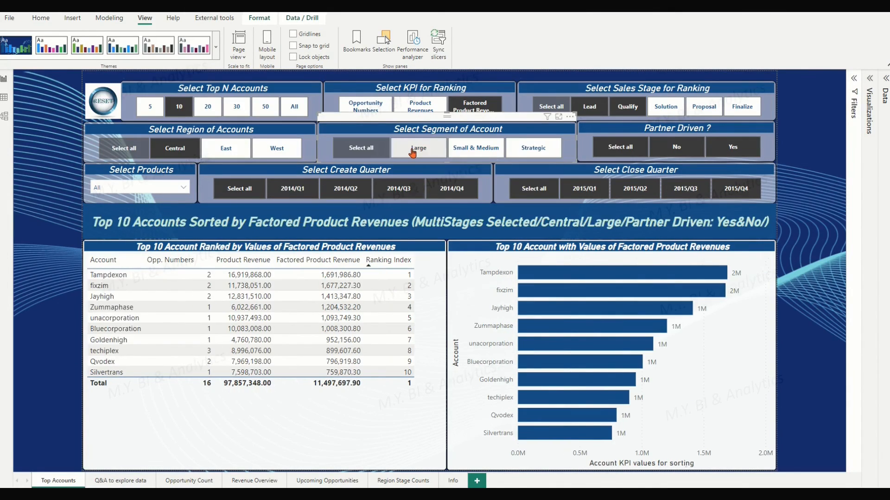
click(620, 147)
click(732, 148)
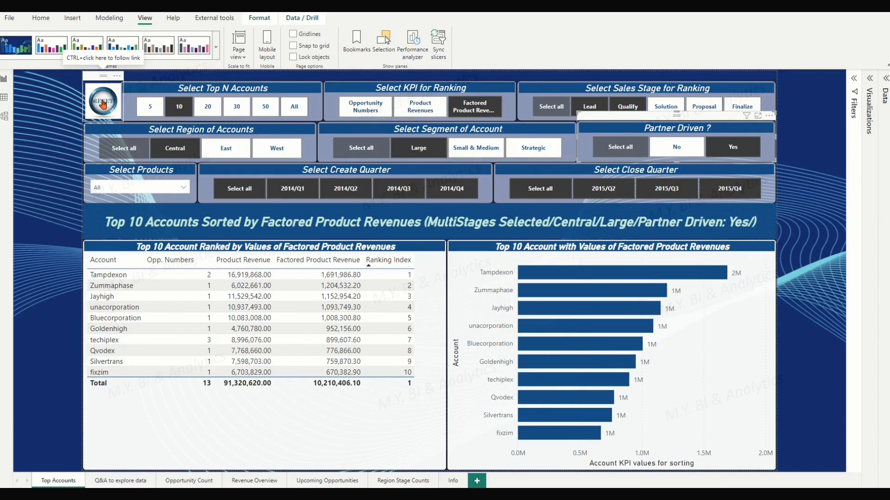
ctrl+click(102, 104)
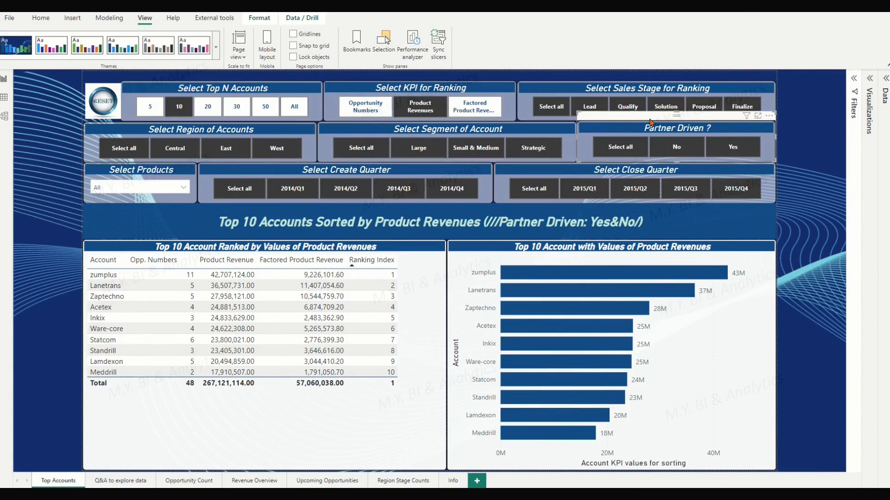